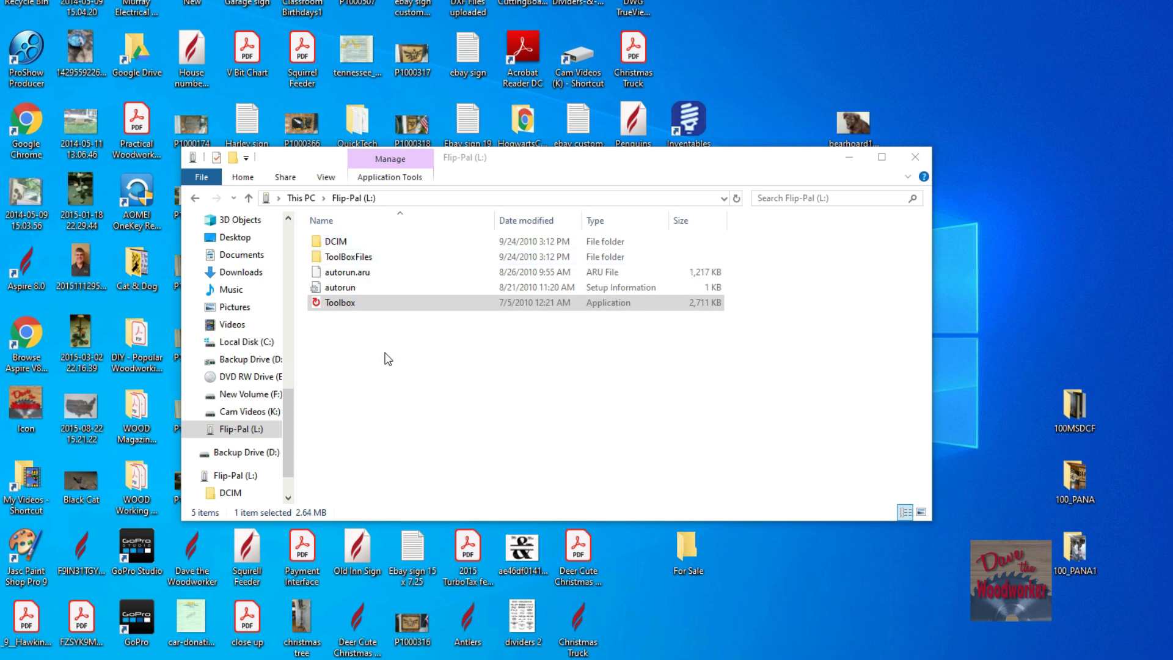
pyautogui.click(376, 307)
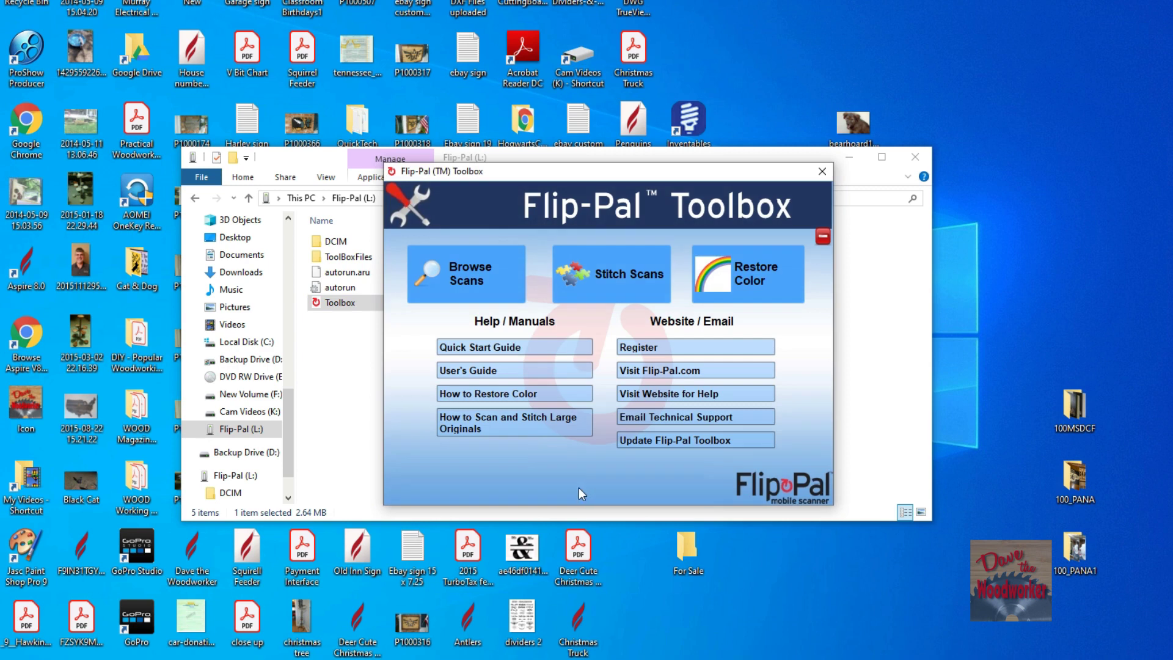
# Launch Flip-Pal AutoStitch from the Toolbox's Stitch Scans option
pyautogui.click(605, 282)
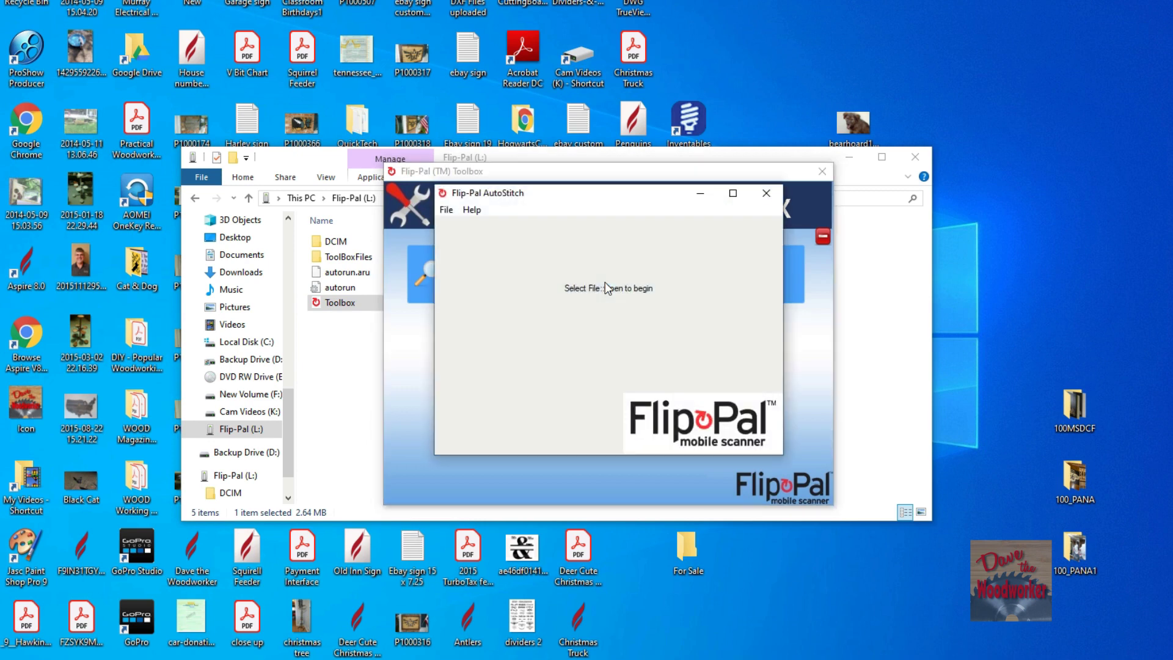
# Open the picture-open dialog in large thumbnail view and scroll down to the scans
pyautogui.click(446, 210)
pyautogui.click(452, 225)
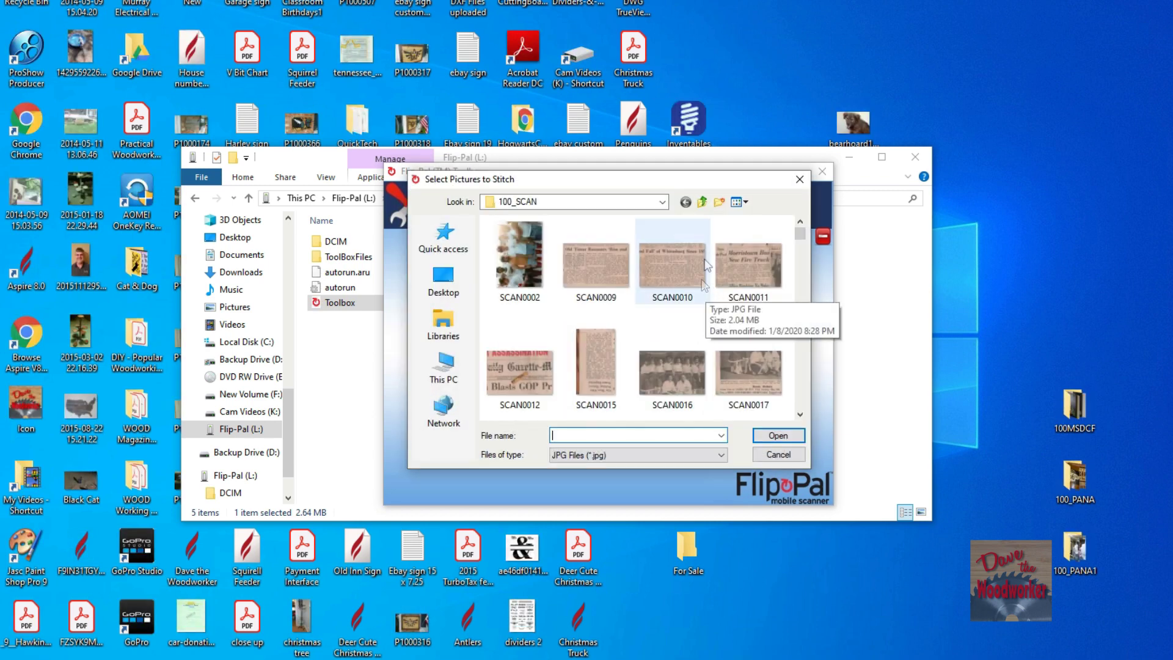
pyautogui.click(739, 202)
pyautogui.click(775, 237)
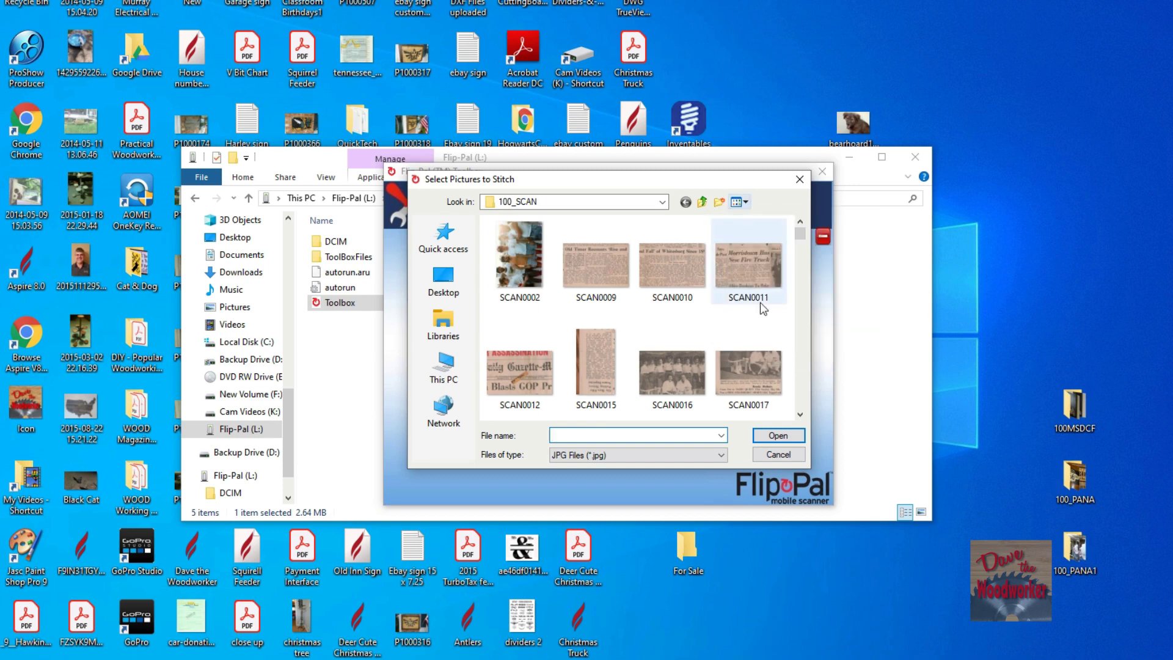
pyautogui.scroll(-1, 772, 335)
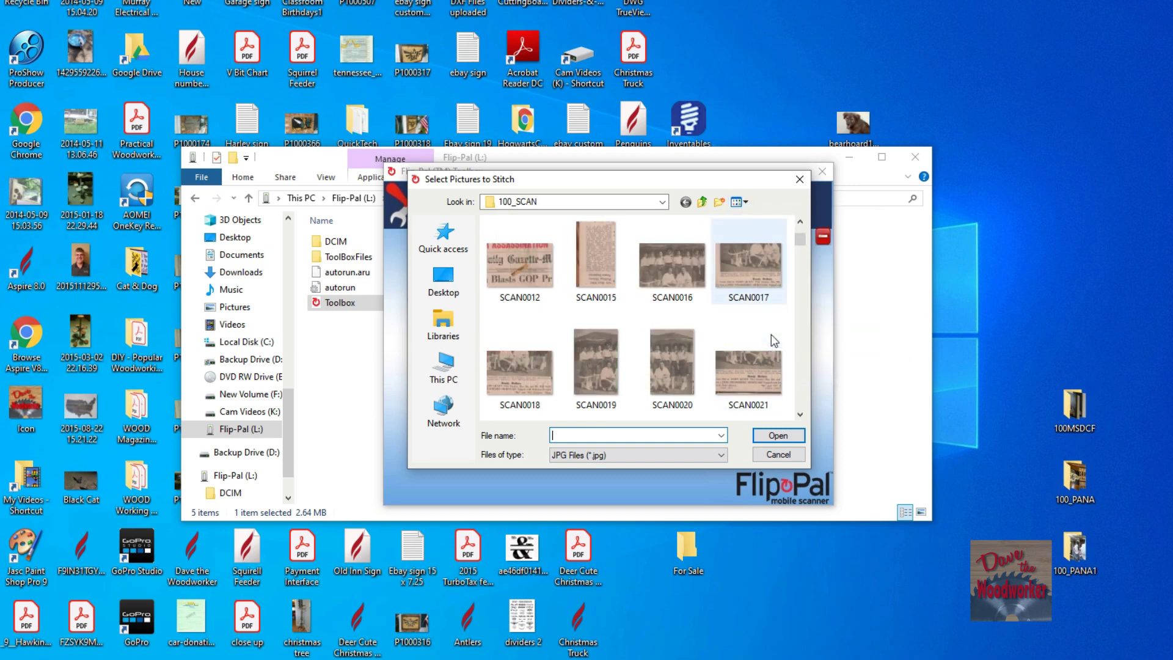
pyautogui.scroll(-6, 771, 335)
pyautogui.scroll(-5, 772, 335)
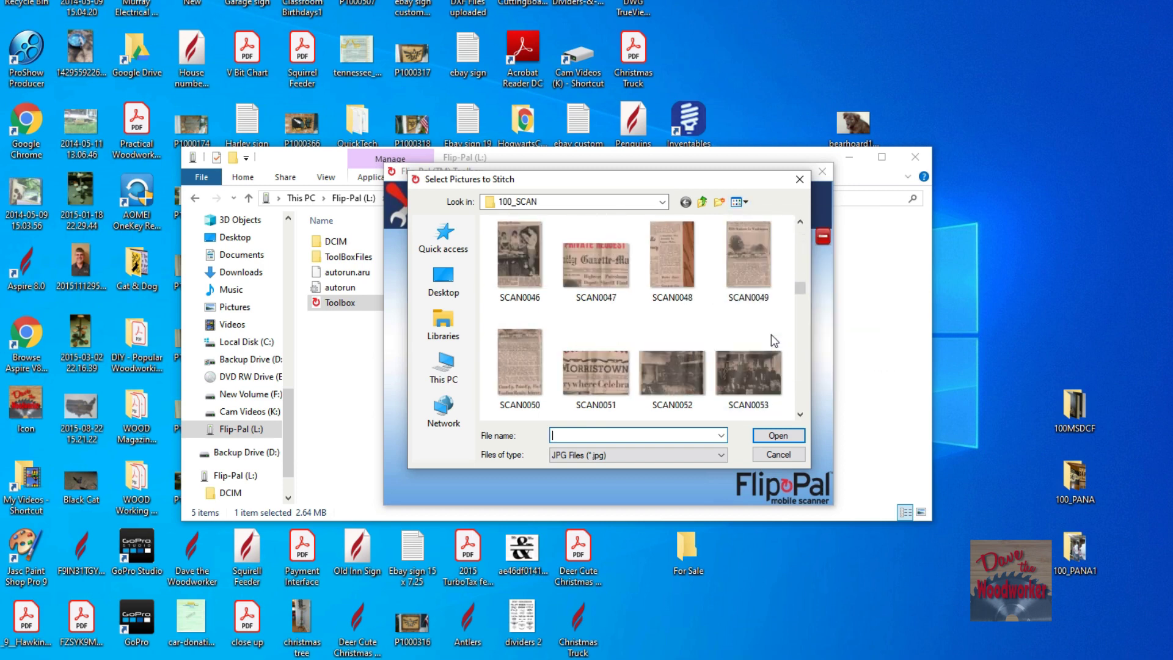
pyautogui.scroll(-4, 771, 335)
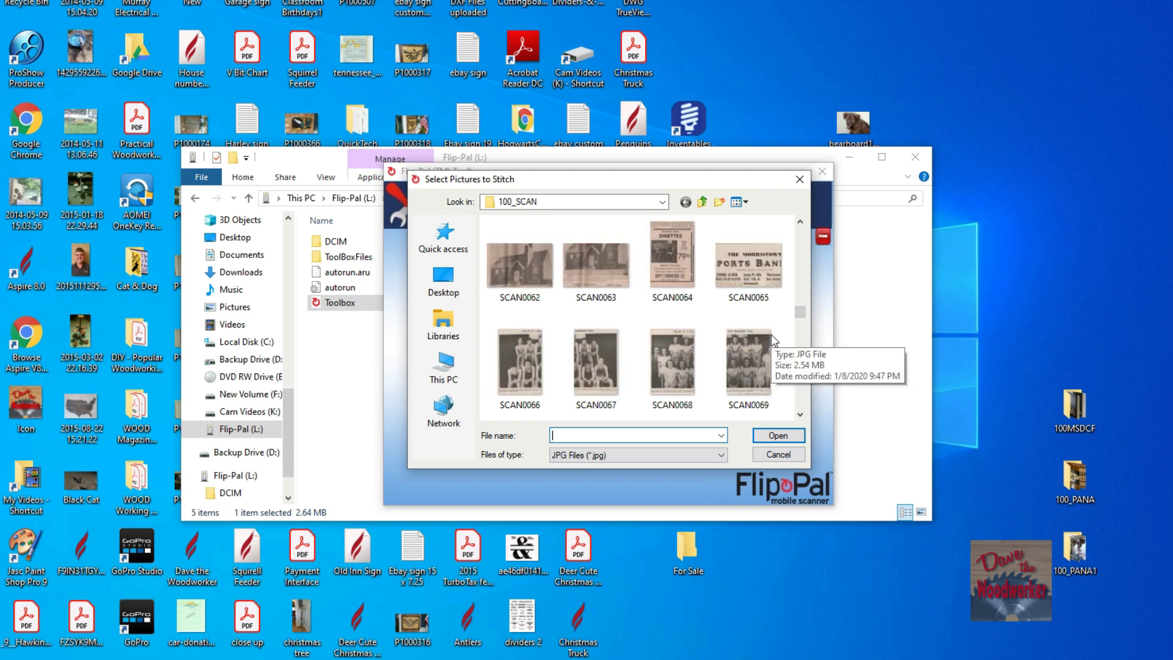
pyautogui.scroll(-3, 771, 335)
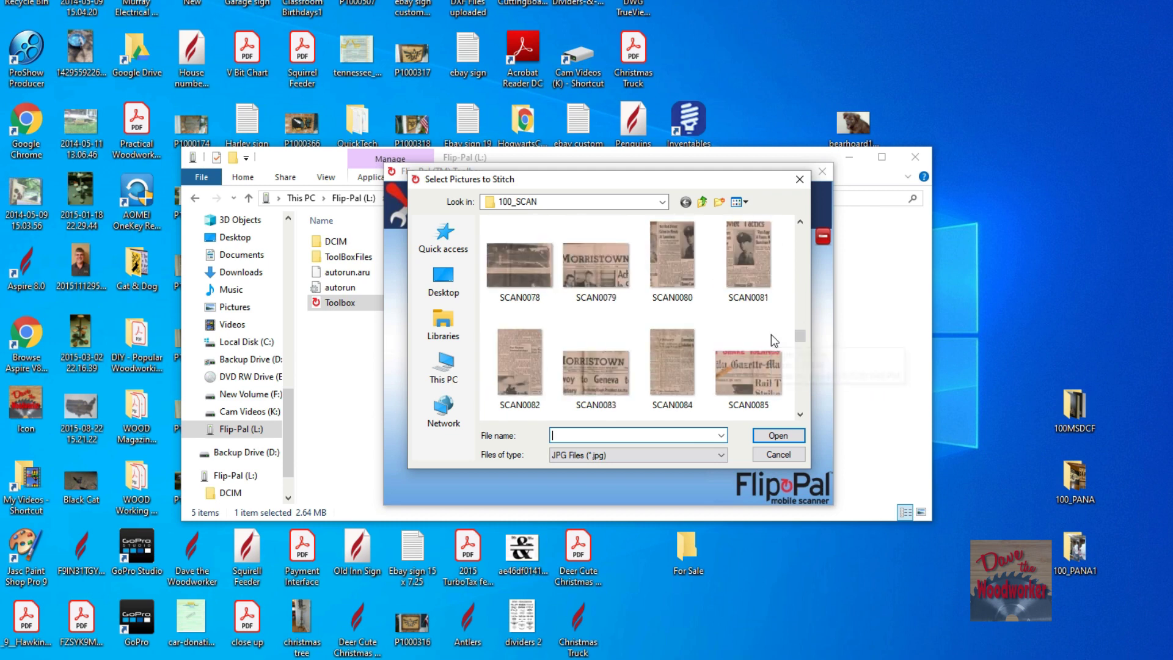
pyautogui.keyDown('ctrl'); pyautogui.scroll(-1, 572, 283); pyautogui.keyUp('ctrl')
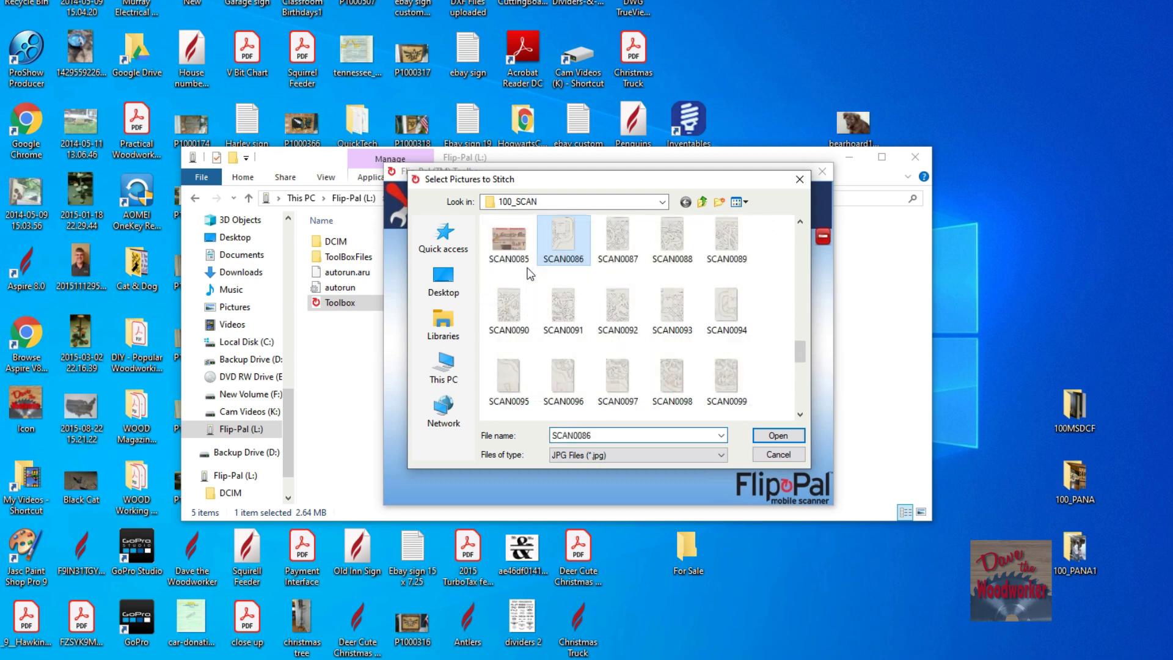
# Select scans SCAN0086 through SCAN0099 in the 100_SCAN folder
pyautogui.click(563, 242)
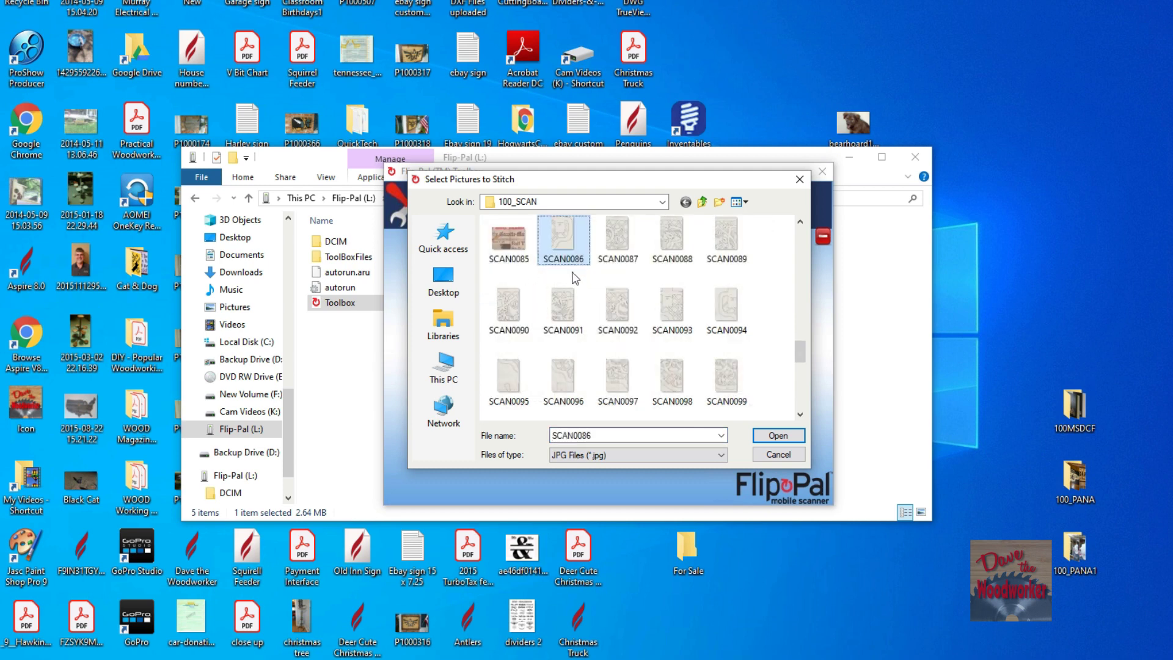
pyautogui.keyDown('ctrl'); pyautogui.click(618, 243); pyautogui.keyUp('ctrl')
pyautogui.keyDown('ctrl'); pyautogui.click(672, 241); pyautogui.keyUp('ctrl')
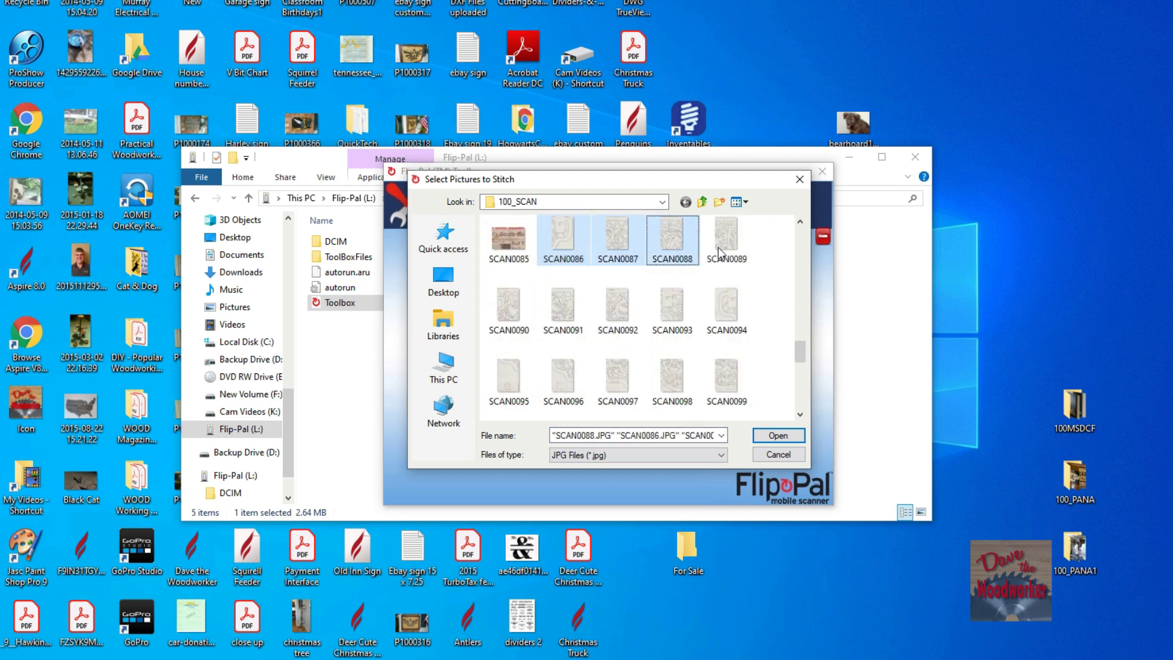
pyautogui.keyDown('ctrl'); pyautogui.click(721, 245); pyautogui.keyUp('ctrl')
pyautogui.keyDown('ctrl'); pyautogui.click(513, 309); pyautogui.keyUp('ctrl')
pyautogui.keyDown('ctrl'); pyautogui.click(562, 309); pyautogui.keyUp('ctrl')
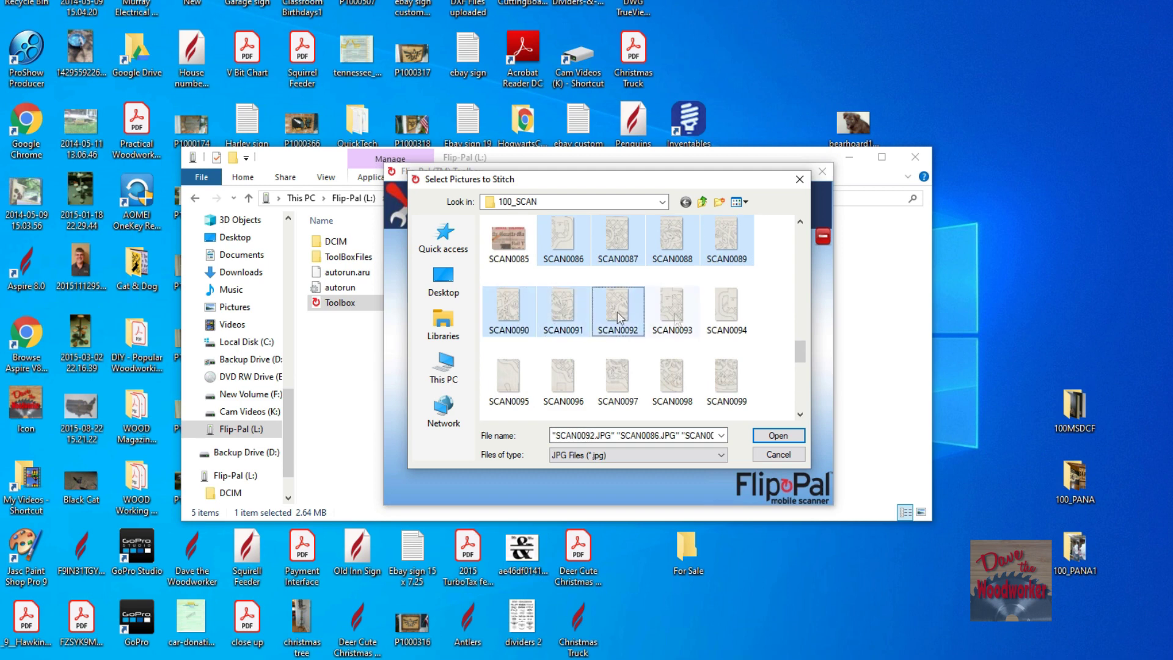
pyautogui.keyDown('ctrl'); pyautogui.click(617, 312); pyautogui.keyUp('ctrl')
pyautogui.keyDown('ctrl'); pyautogui.click(673, 310); pyautogui.keyUp('ctrl')
pyautogui.keyDown('ctrl'); pyautogui.click(731, 308); pyautogui.keyUp('ctrl')
pyautogui.keyDown('ctrl'); pyautogui.click(498, 374); pyautogui.keyUp('ctrl')
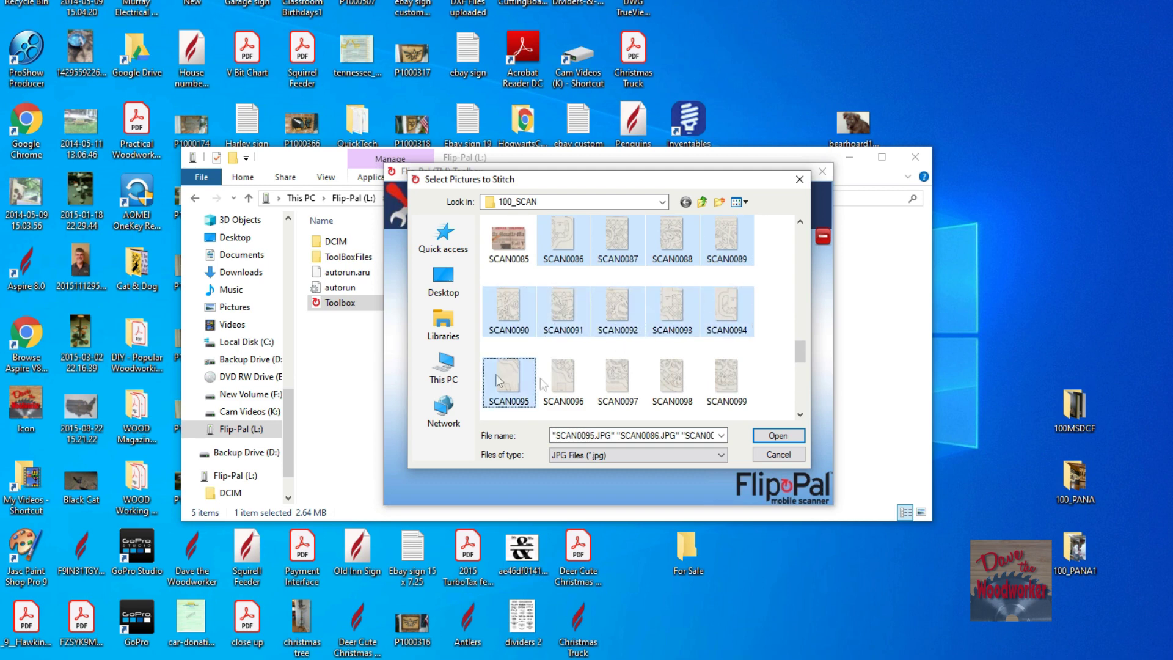
pyautogui.keyDown('ctrl'); pyautogui.click(559, 381); pyautogui.keyUp('ctrl')
pyautogui.keyDown('ctrl'); pyautogui.click(603, 381); pyautogui.keyUp('ctrl')
pyautogui.keyDown('ctrl'); pyautogui.click(672, 380); pyautogui.keyUp('ctrl')
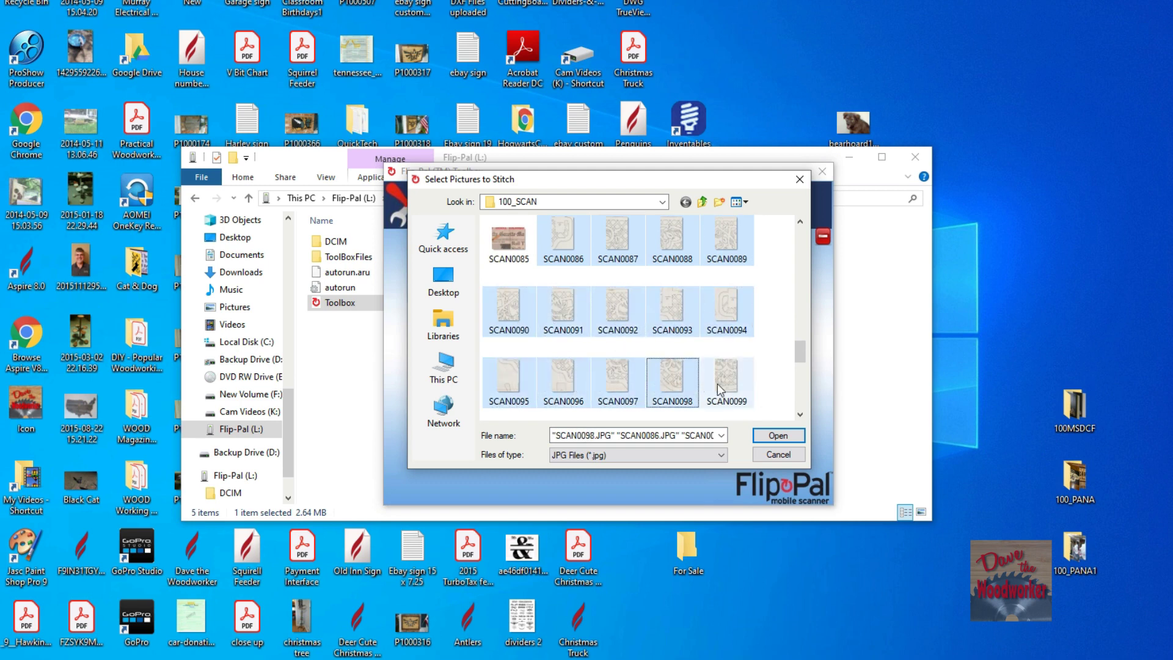
pyautogui.keyDown('ctrl'); pyautogui.click(721, 384); pyautogui.keyUp('ctrl')
# Add SCAN0100 through SCAN0104 to the selection and load all 19 scans
pyautogui.click(800, 415)
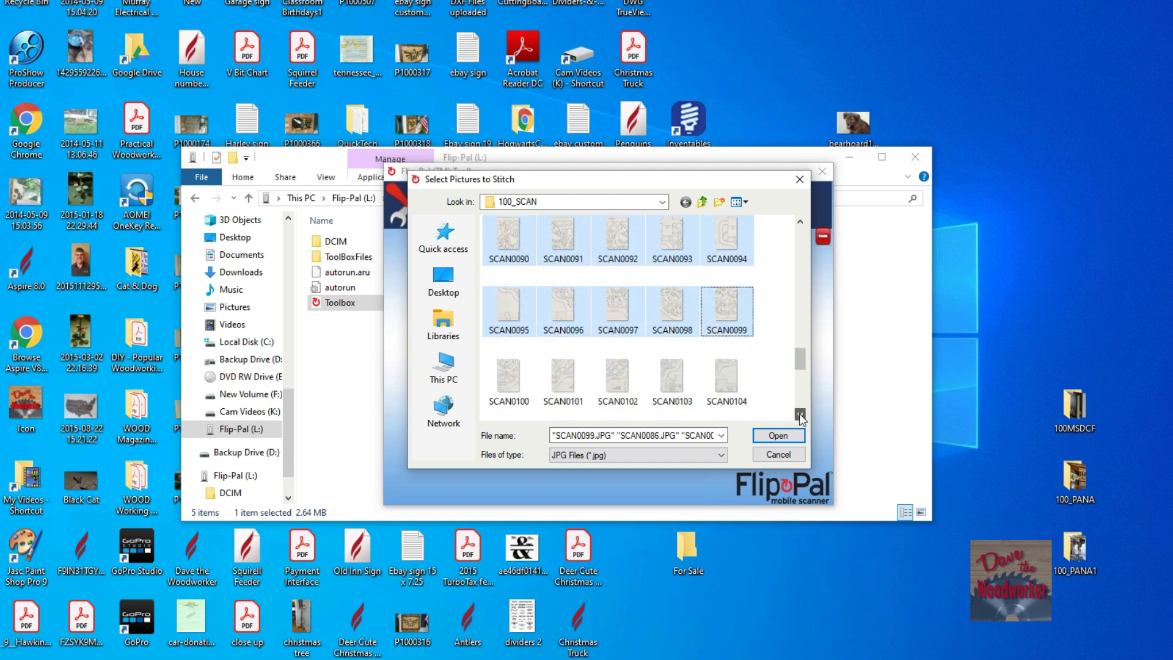
pyautogui.keyDown('ctrl'); pyautogui.click(511, 379); pyautogui.keyUp('ctrl')
pyautogui.keyDown('ctrl'); pyautogui.click(570, 372); pyautogui.keyUp('ctrl')
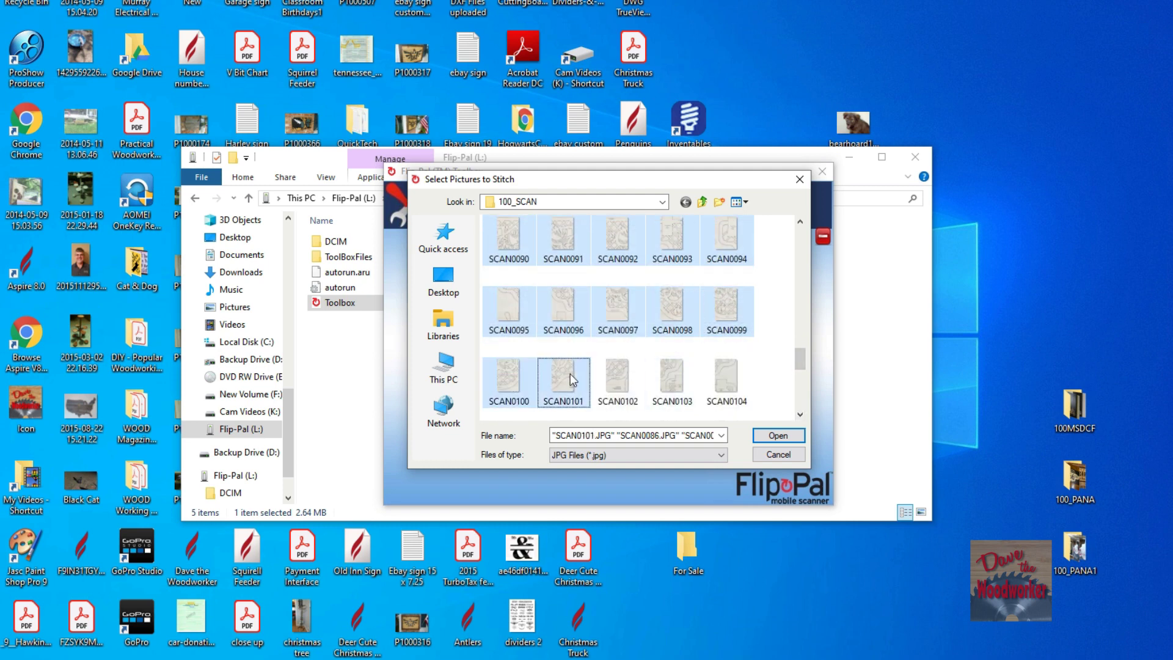
pyautogui.keyDown('ctrl'); pyautogui.click(616, 382); pyautogui.keyUp('ctrl')
pyautogui.keyDown('ctrl'); pyautogui.click(656, 381); pyautogui.keyUp('ctrl')
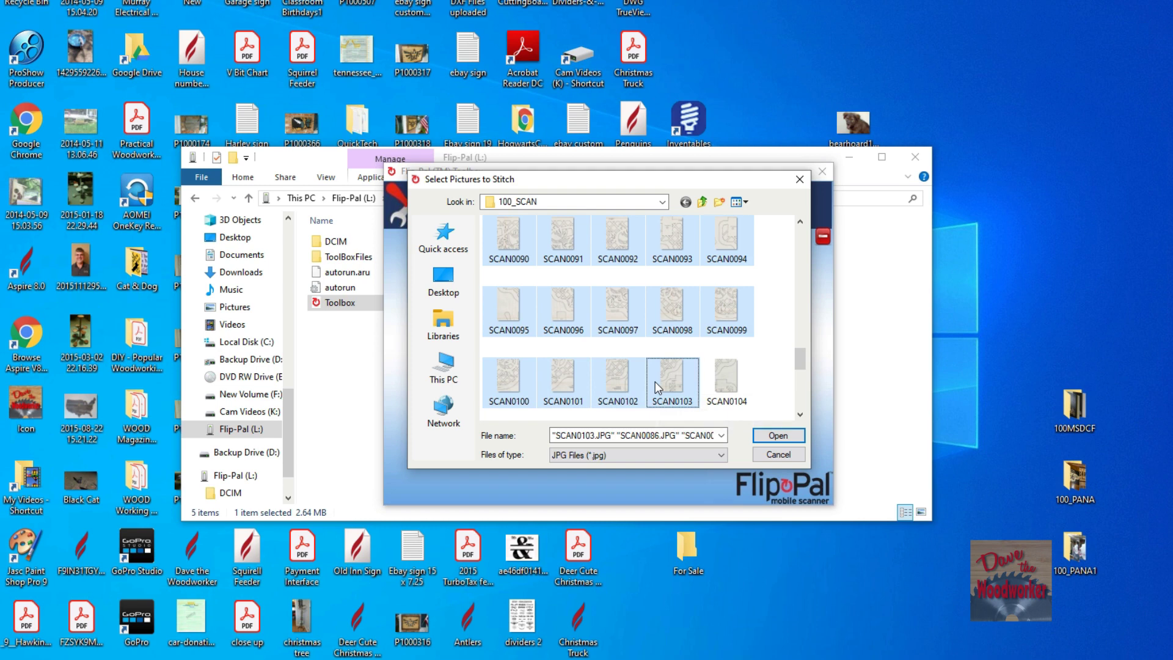
pyautogui.click(746, 203)
pyautogui.click(763, 239)
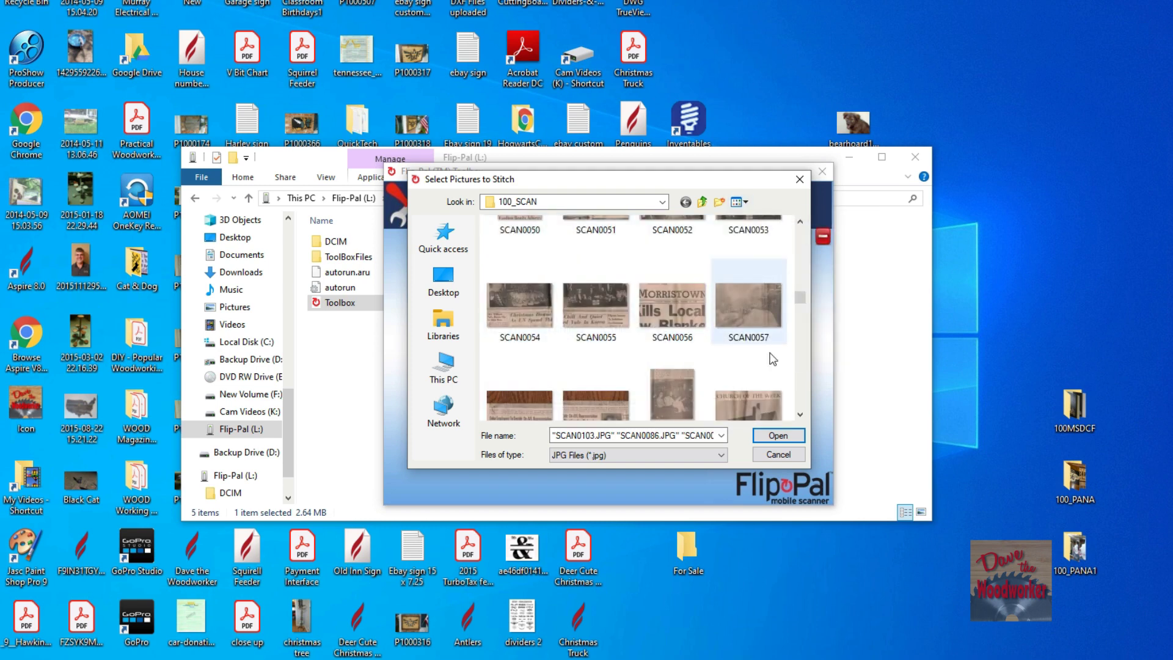
pyautogui.click(800, 416)
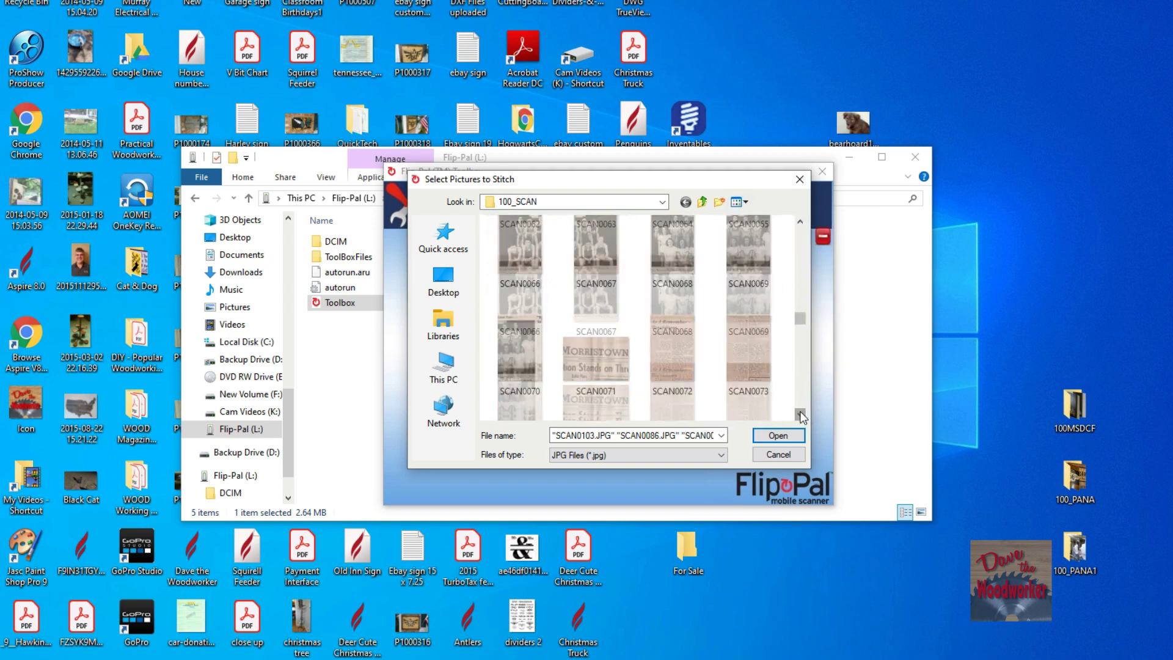
pyautogui.click(801, 415)
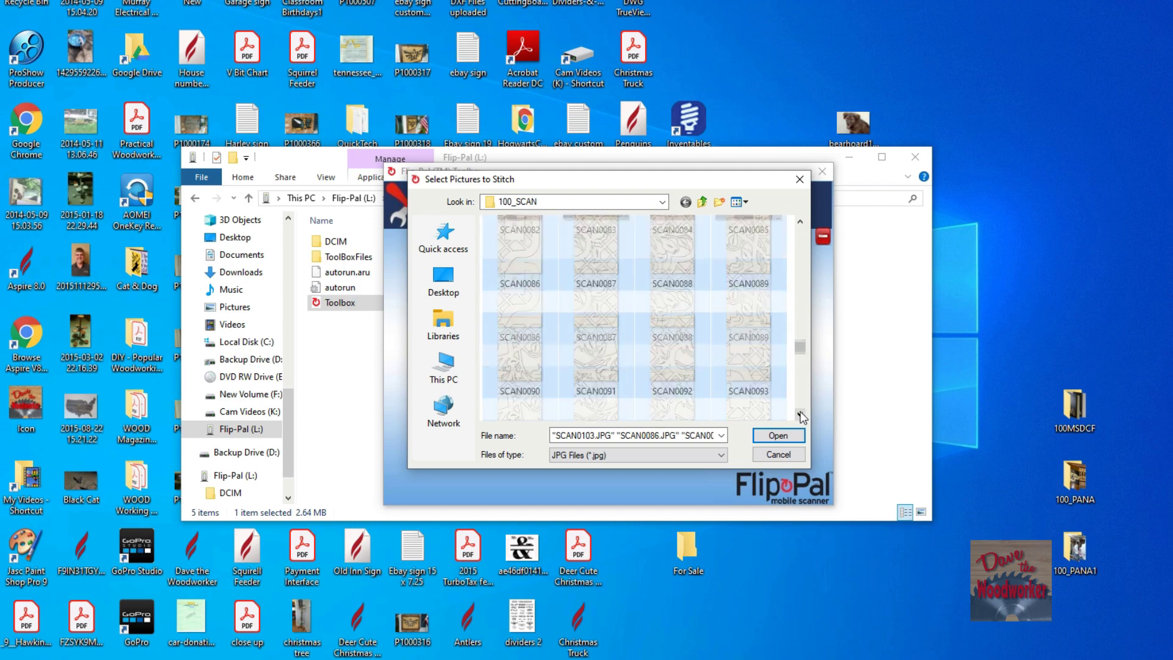
pyautogui.click(800, 415)
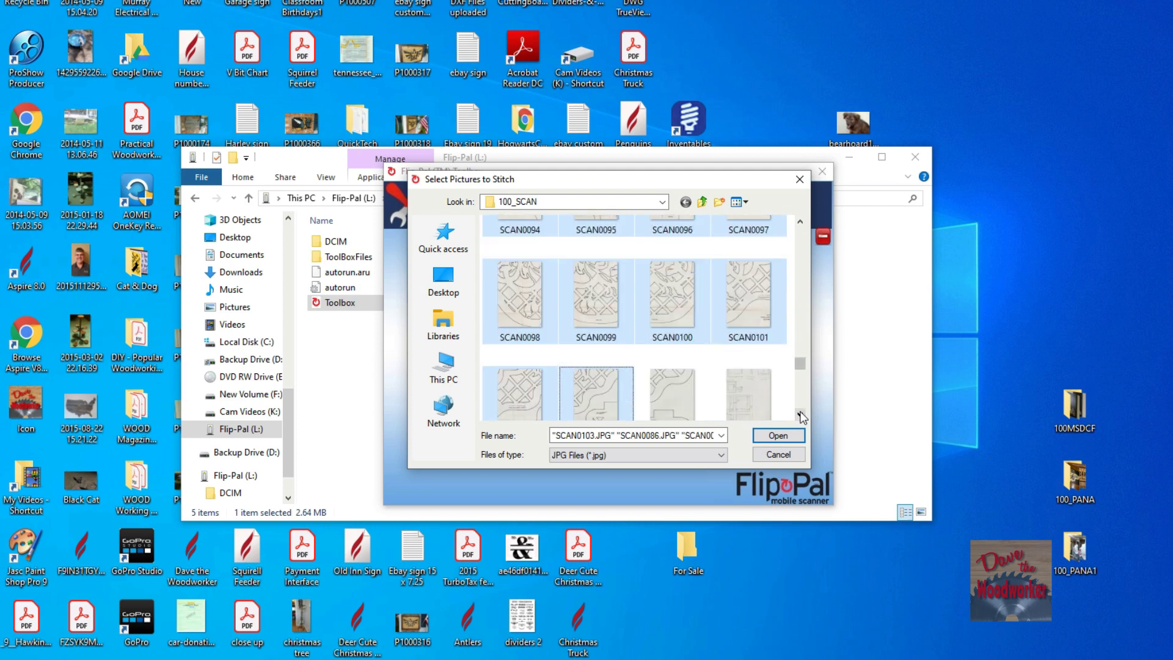
pyautogui.click(800, 416)
pyautogui.keyDown('ctrl'); pyautogui.click(662, 361); pyautogui.keyUp('ctrl')
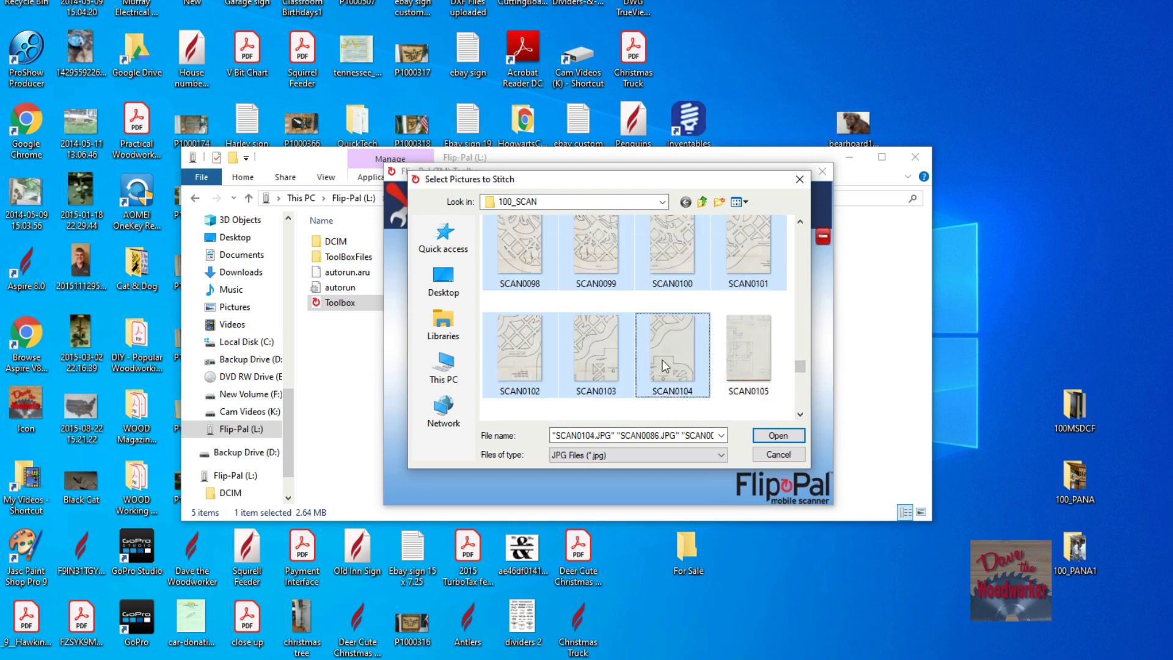
pyautogui.click(771, 439)
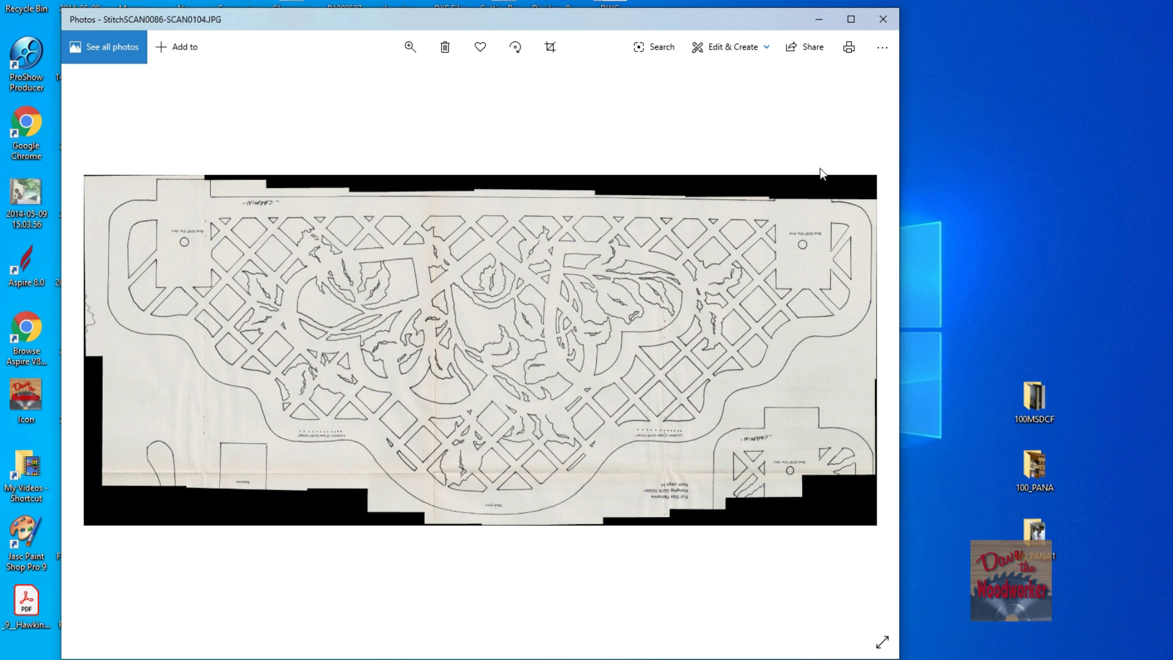
# Close the Photos viewer showing the stitched image
pyautogui.click(884, 23)
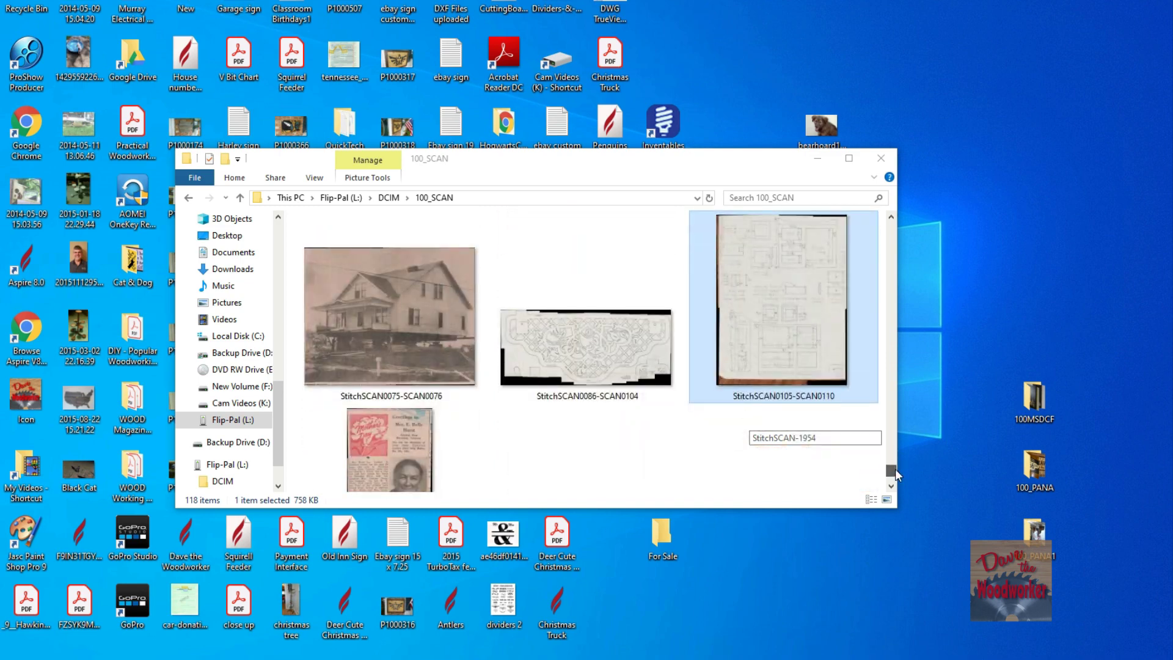
# Open StitchSCAN0105-SCAN0110.JPG from the 100_SCAN folder in Photos
pyautogui.doubleClick(759, 348)
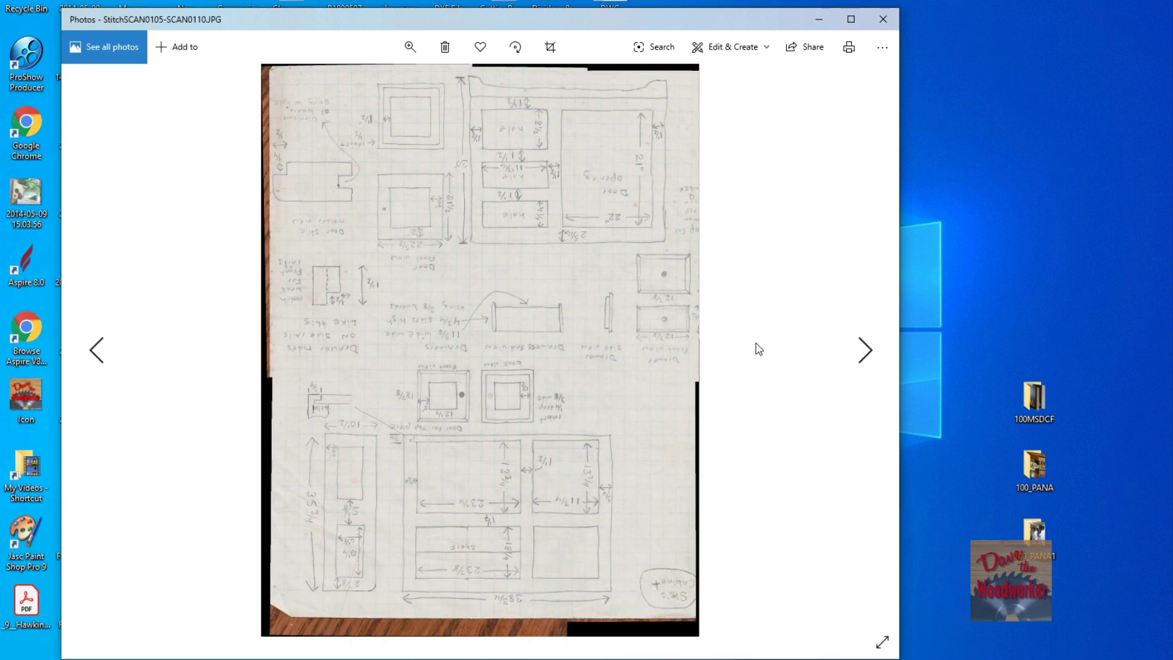